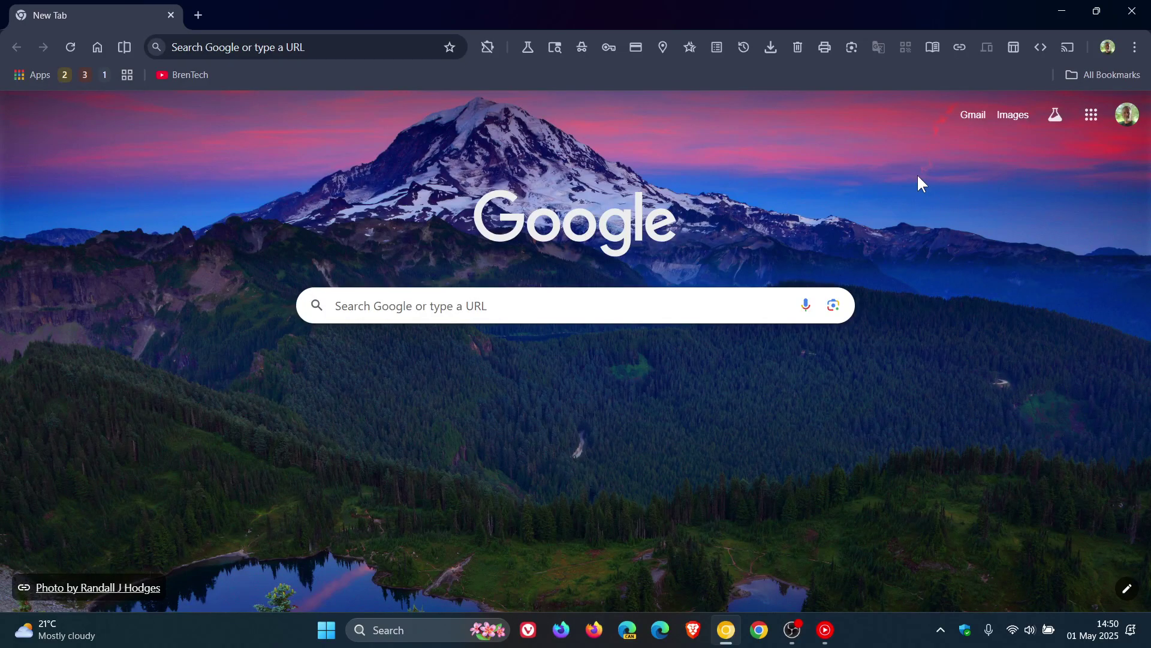
- Split the window beside the Google page and bring up the Reverse/Close/Separate views menu
left_click(126, 47)
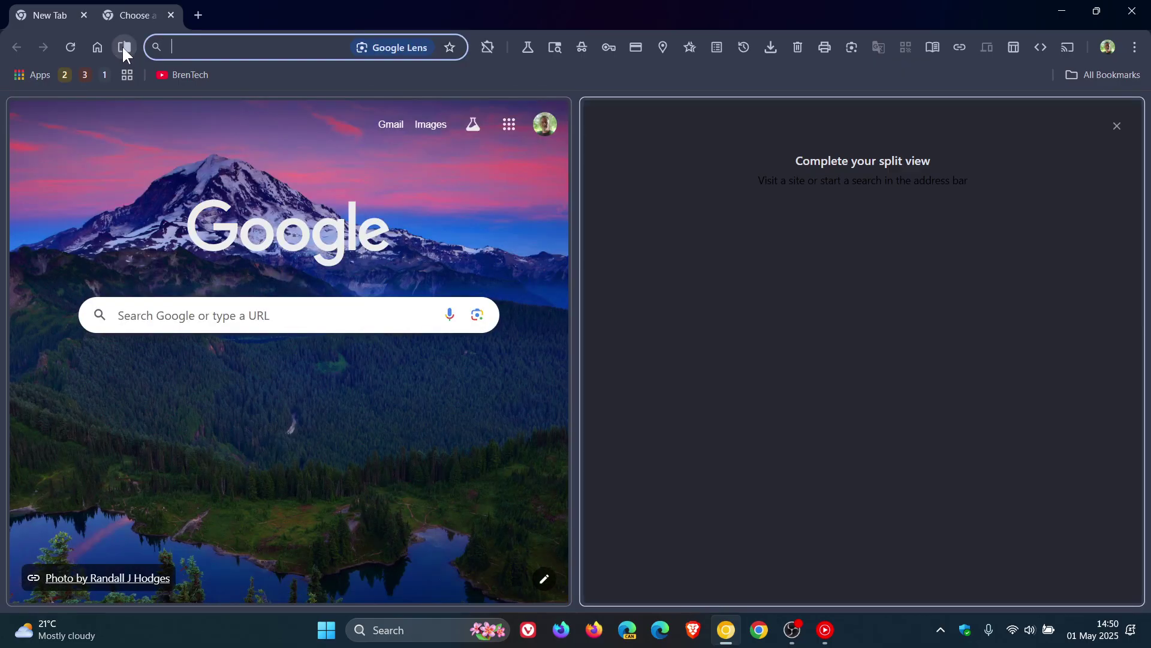
left_click(124, 48)
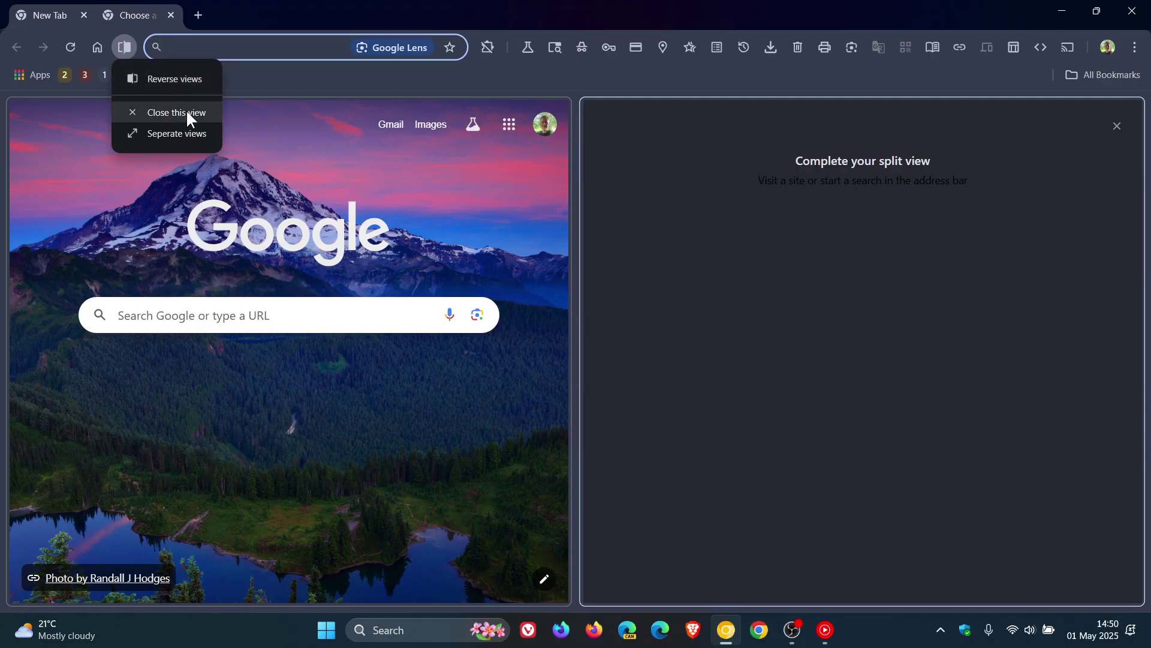
left_click(181, 77)
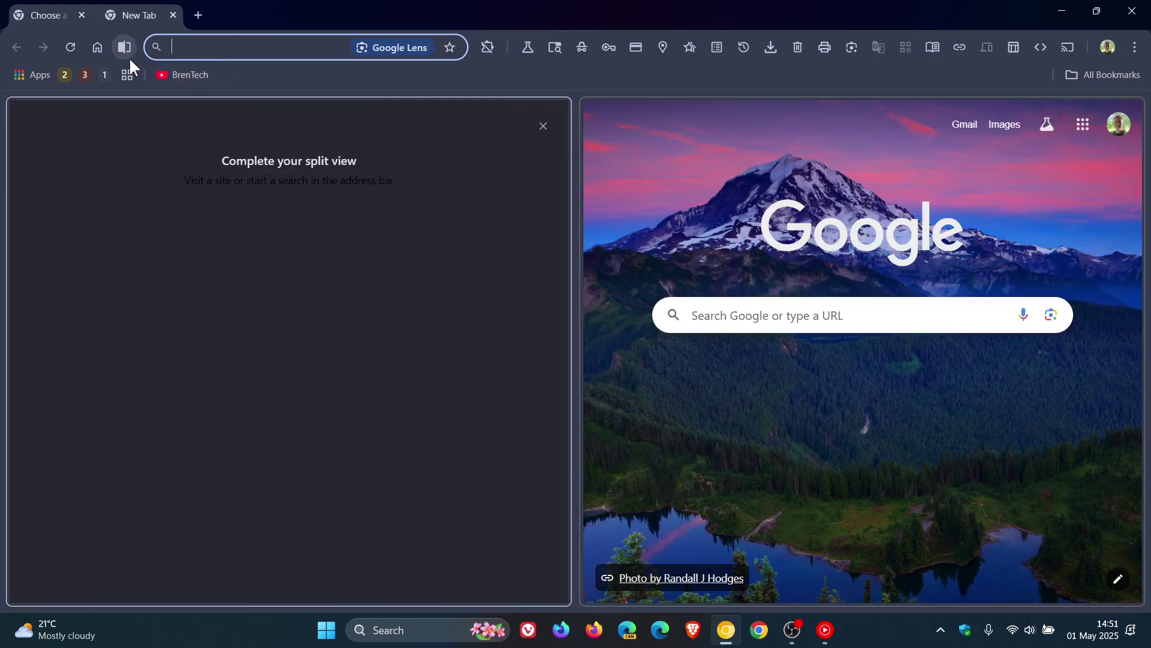
left_click(118, 46)
left_click(157, 76)
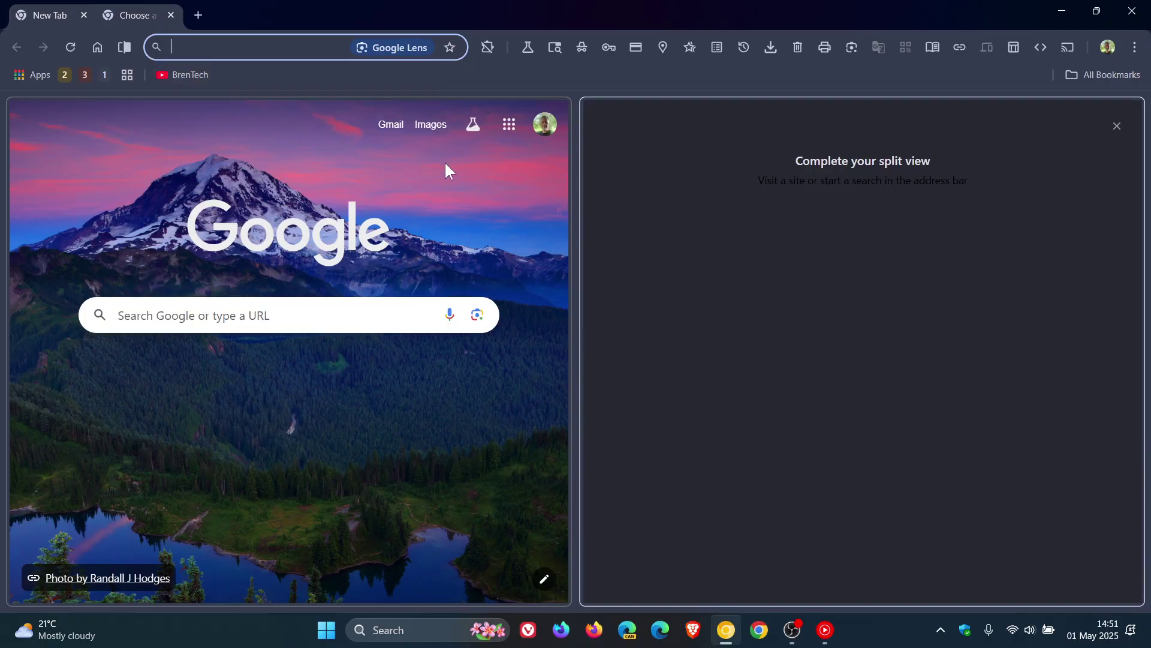
double_click(576, 208)
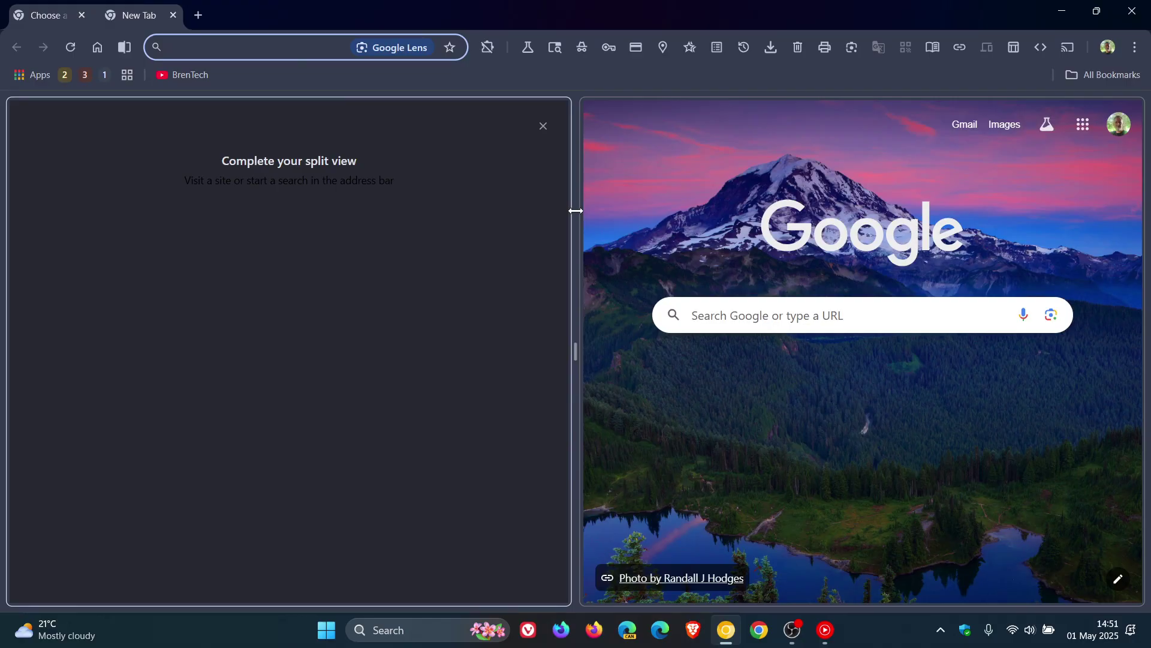
double_click(577, 210)
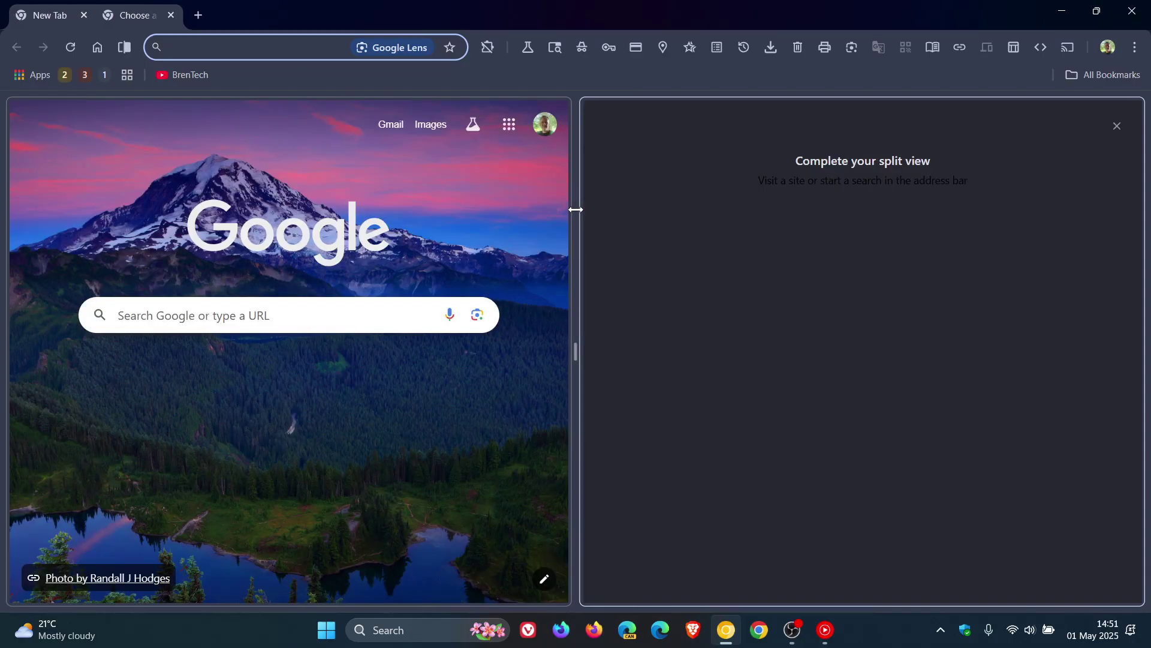
left_click(121, 45)
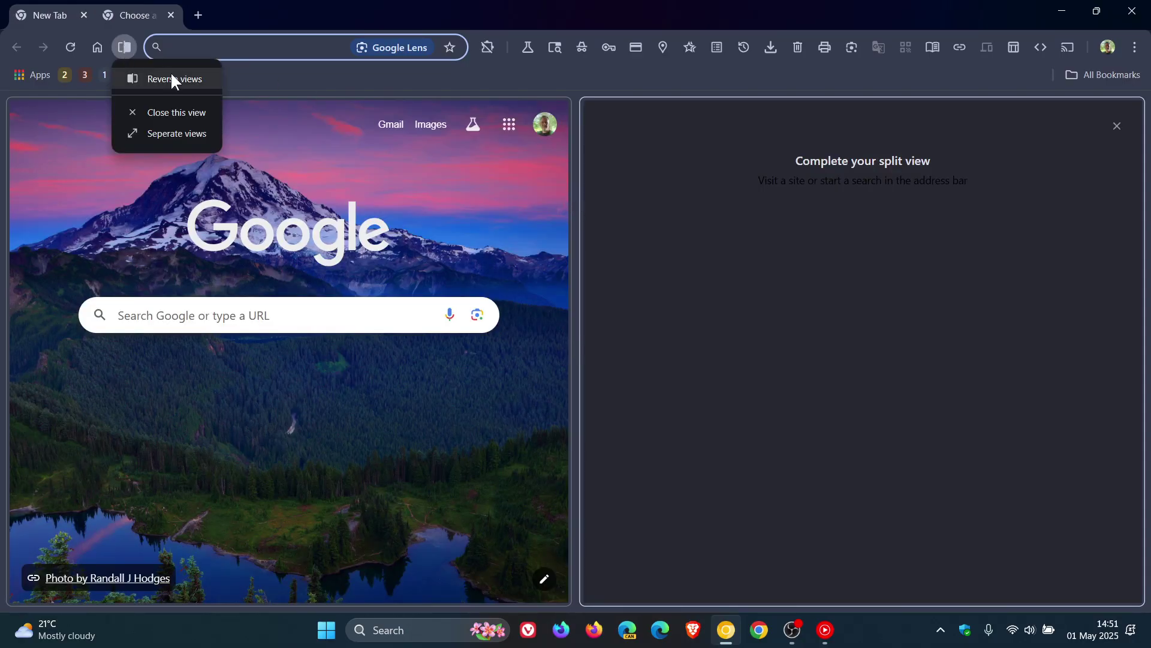
left_click(179, 111)
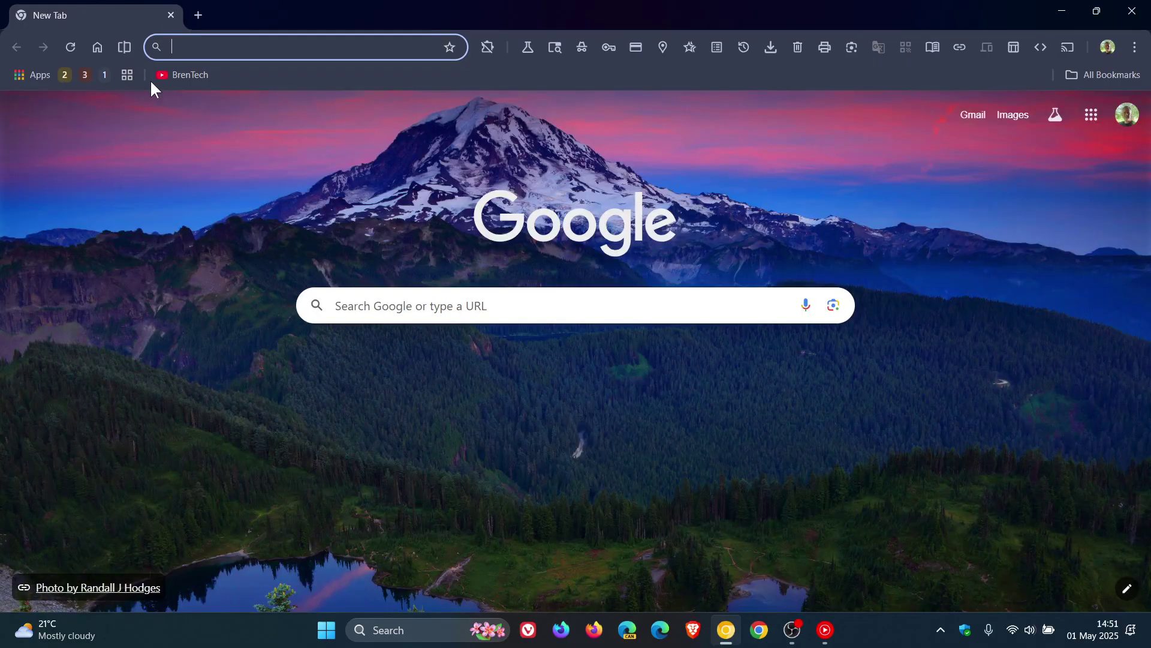
left_click(120, 44)
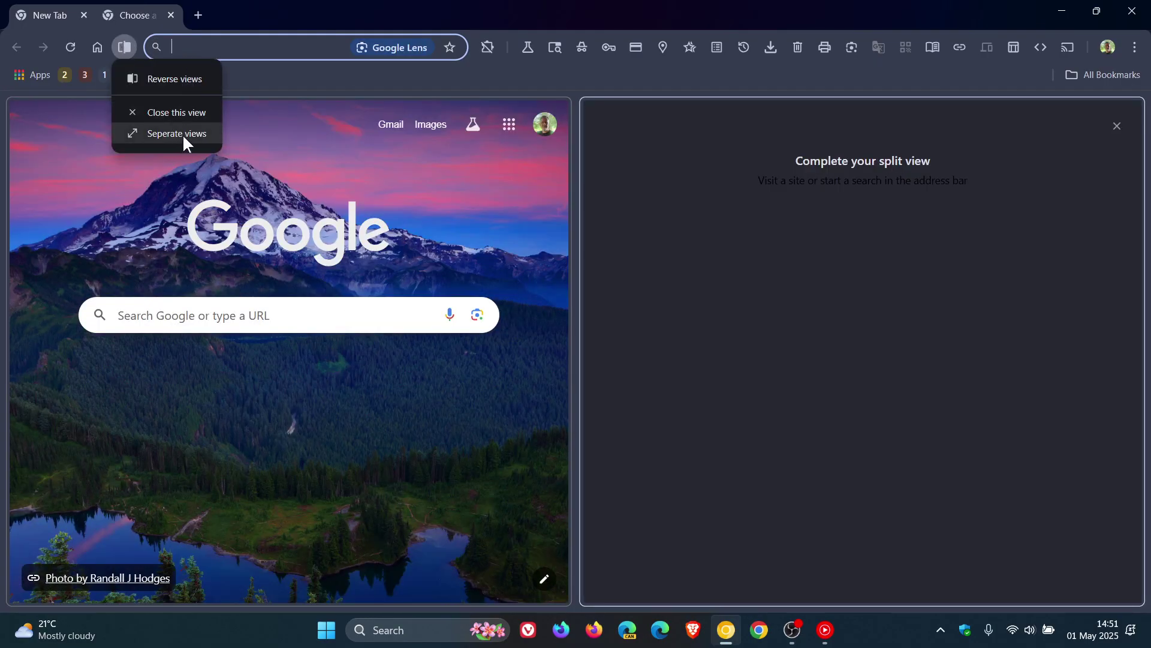
- Separate the split into individual tabs, re-split the newest tab, and separate it again
left_click(183, 135)
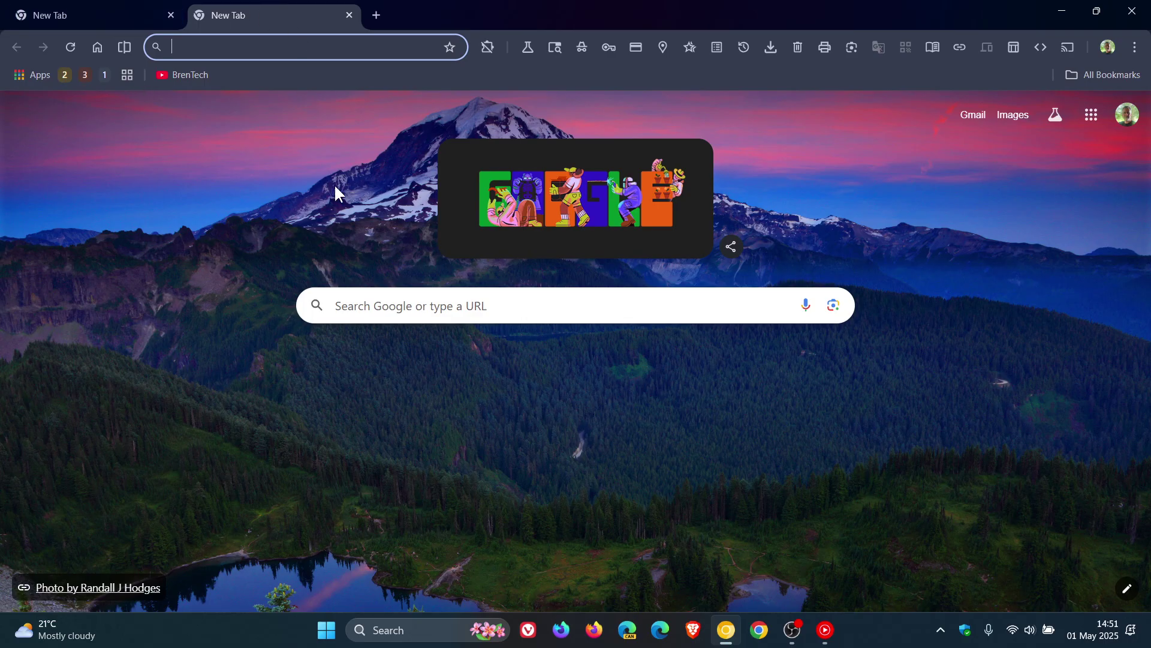
left_click(125, 44)
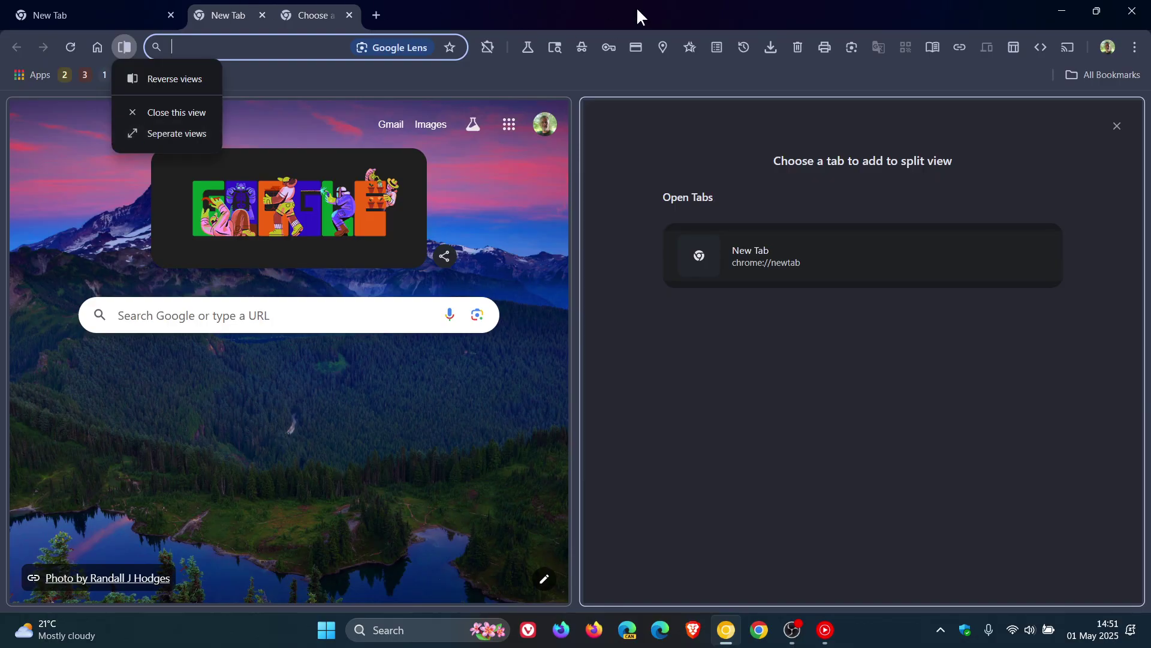
left_click(188, 133)
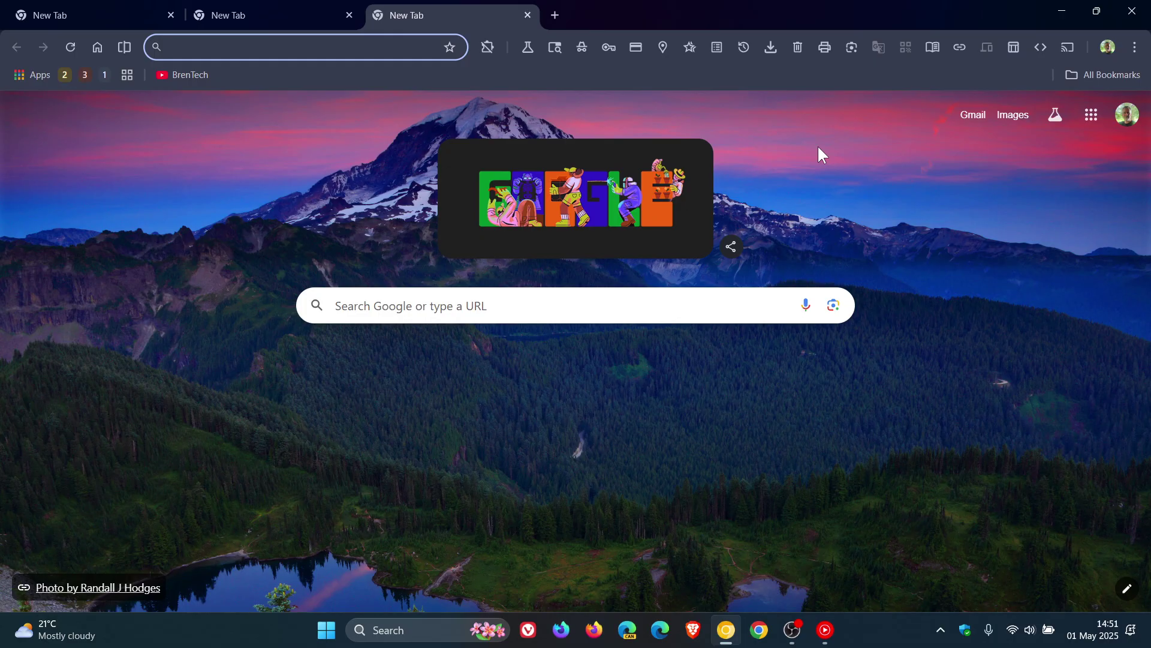
- Fill the new pane with the BrenTech YouTube channel and reverse views so YouTube sits left
left_click(123, 47)
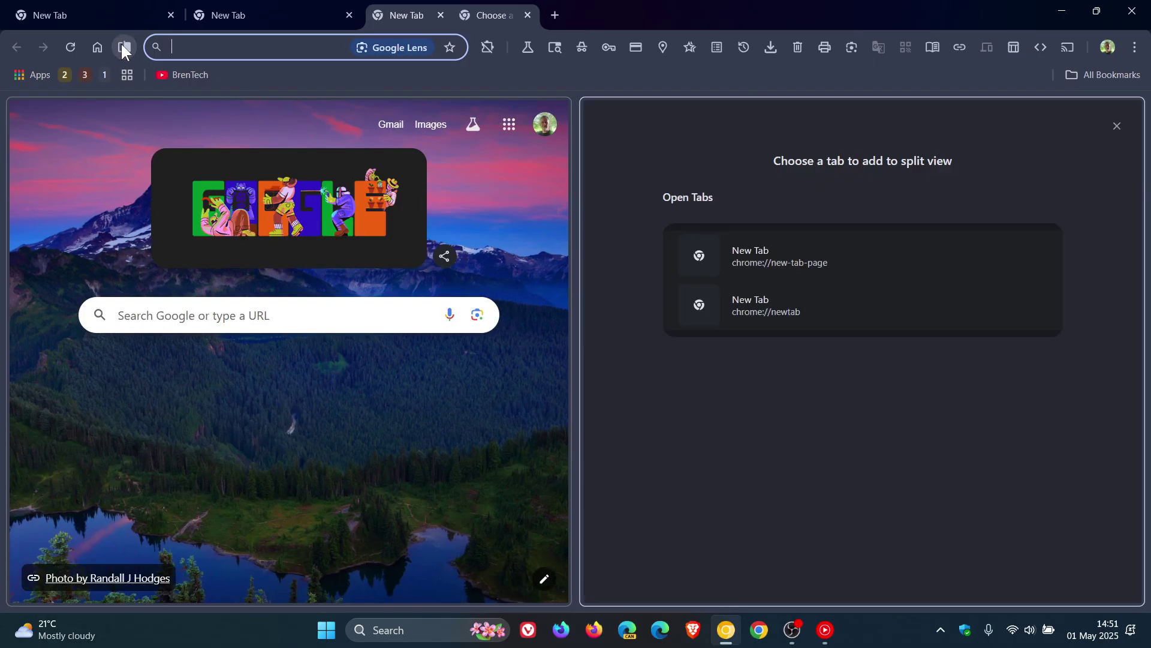
left_click(189, 81)
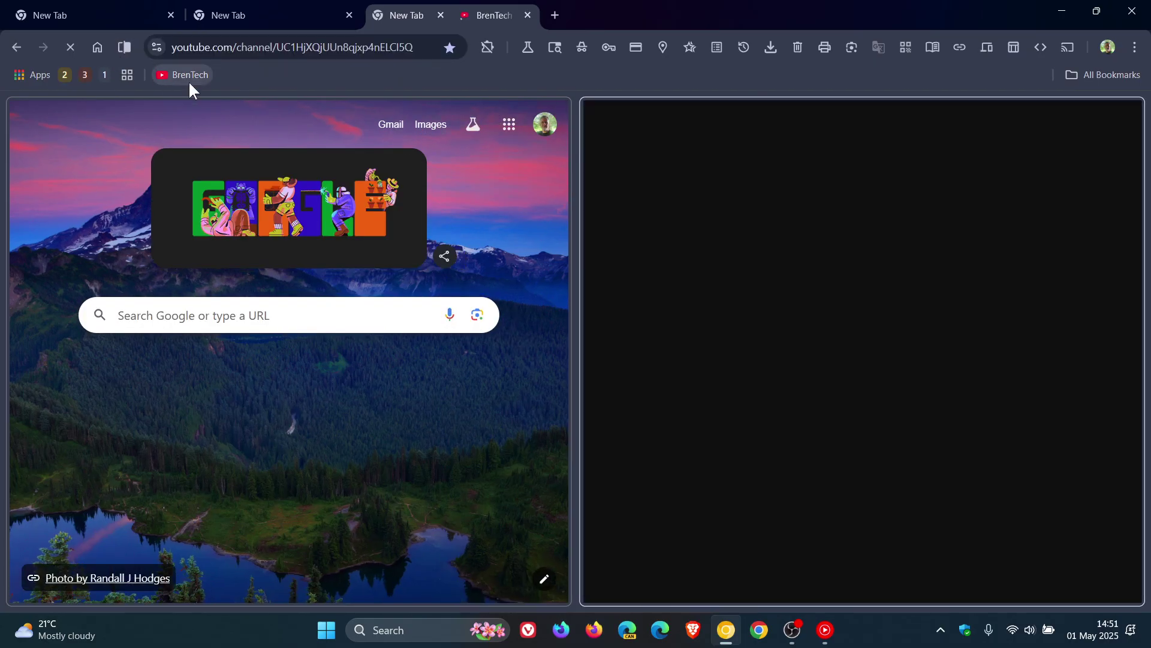
left_click(123, 47)
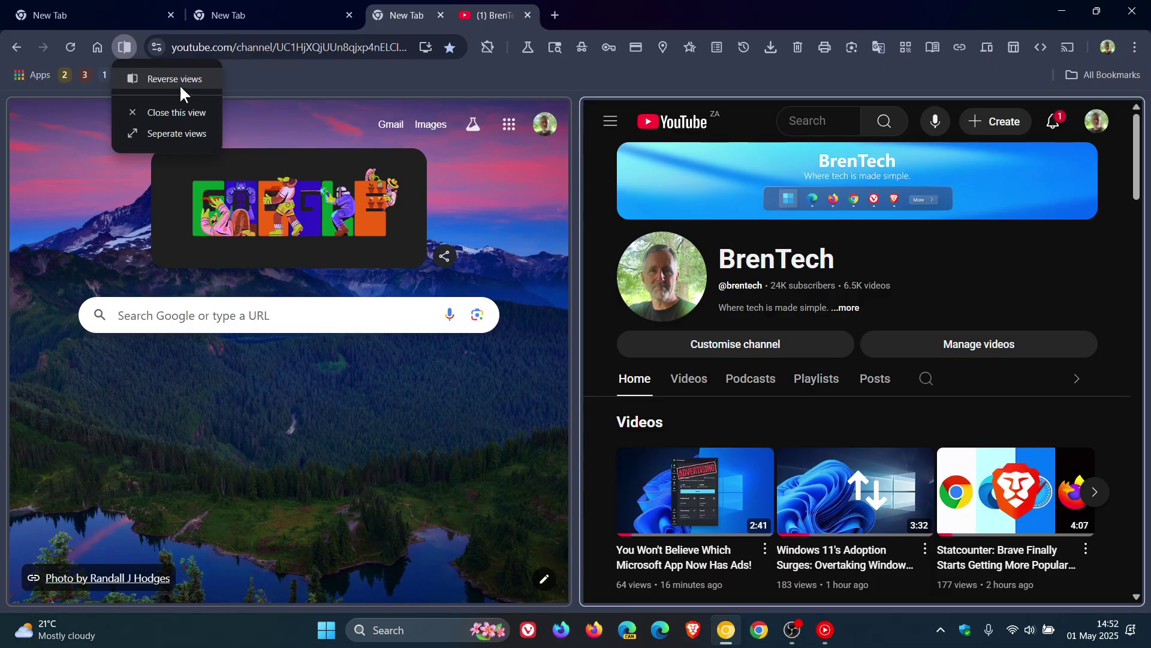
left_click(179, 79)
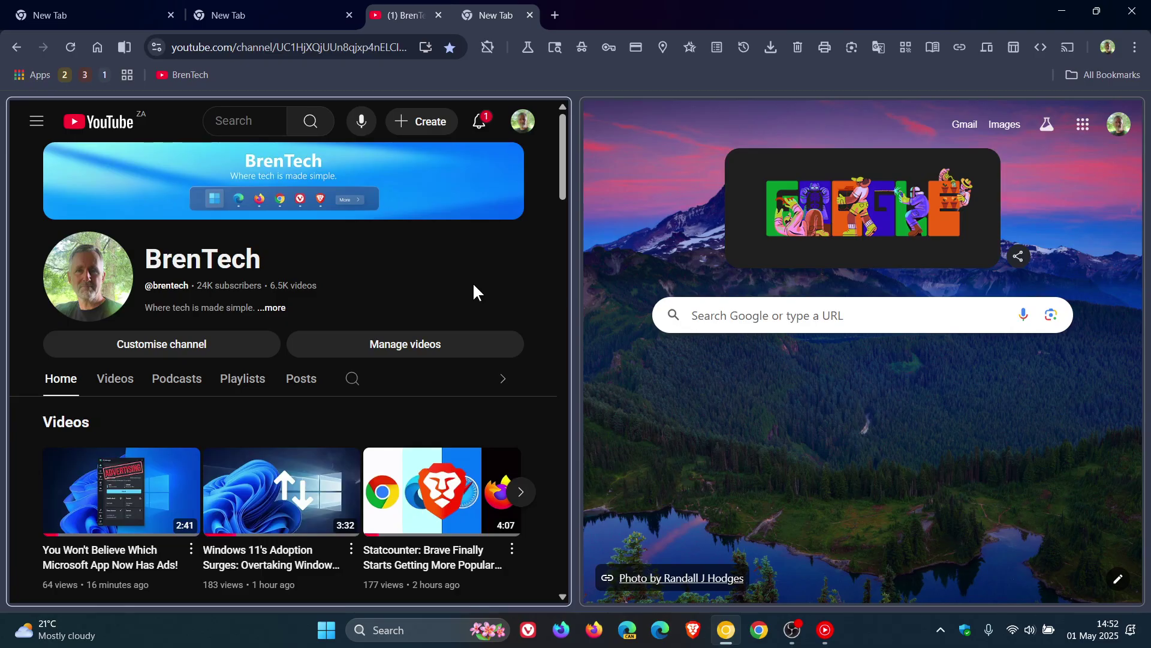
- Bring up the split-view options once more and dismiss them without choosing
left_click(124, 46)
left_click(392, 80)
- Drag the divider to narrow then widen the YouTube pane, then switch to the other New Tab
mouse_move(577, 270)
left_mouse_down()
mouse_move(471, 288)
mouse_move(604, 337)
mouse_move(413, 361)
left_mouse_up()
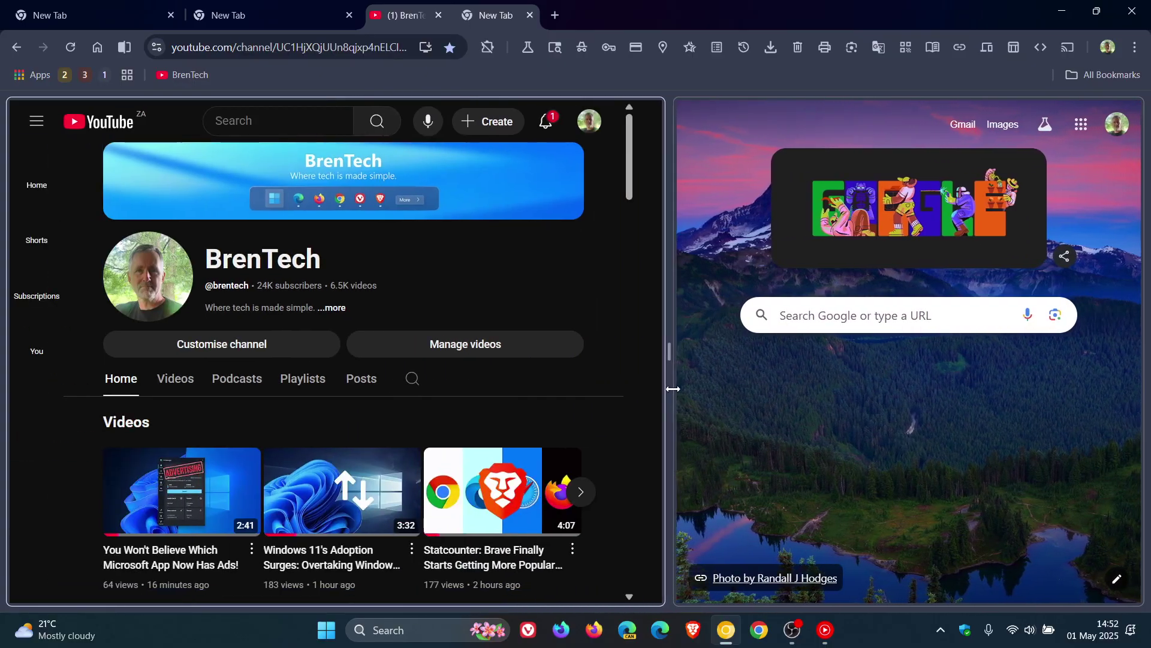
mouse_move(414, 362)
left_mouse_down()
mouse_move(682, 389)
mouse_move(594, 382)
left_mouse_up()
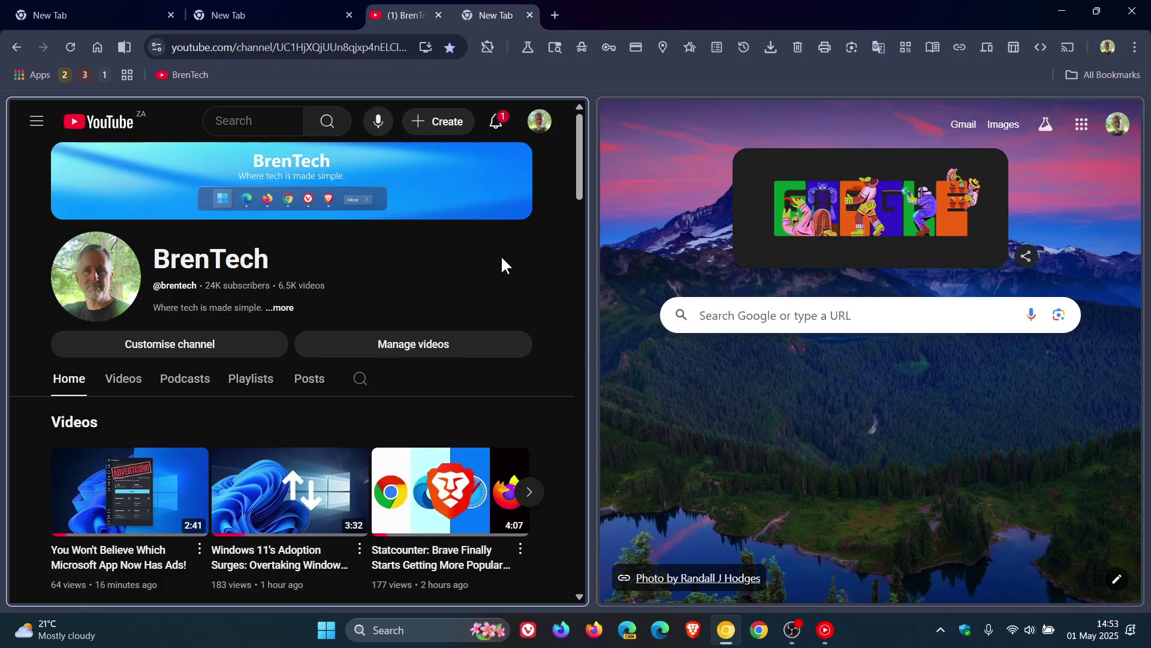
left_click(270, 15)
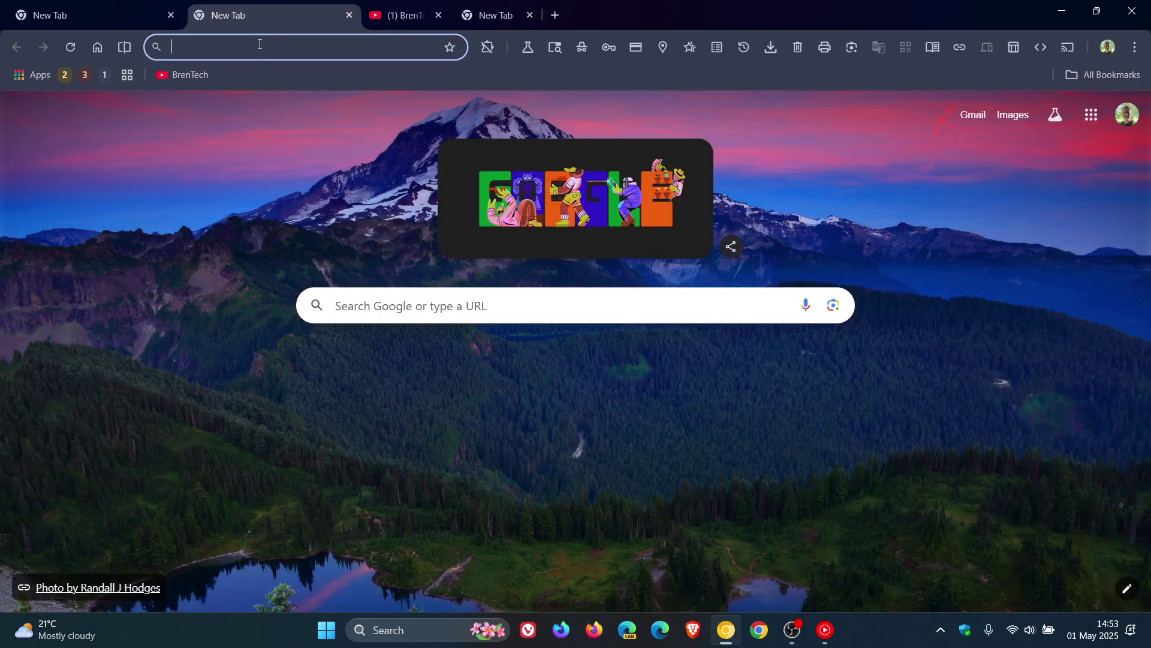
type("c")
- Go to chrome://flags to check the Split View experiment is Enabled
left_click(264, 84)
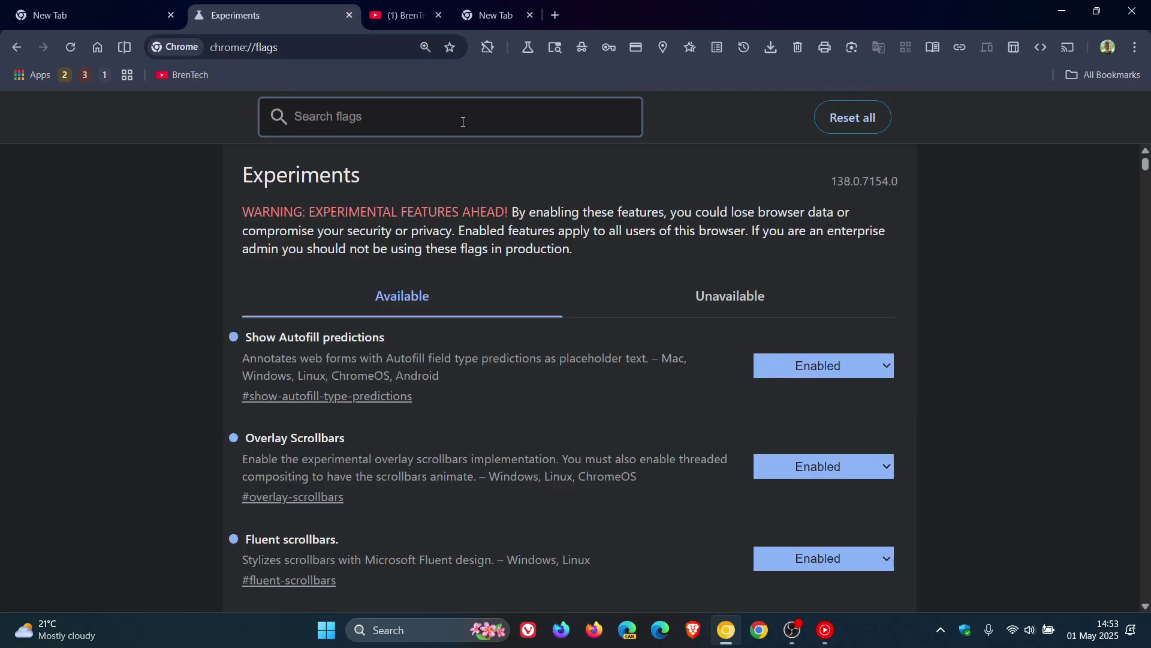
type("spl")
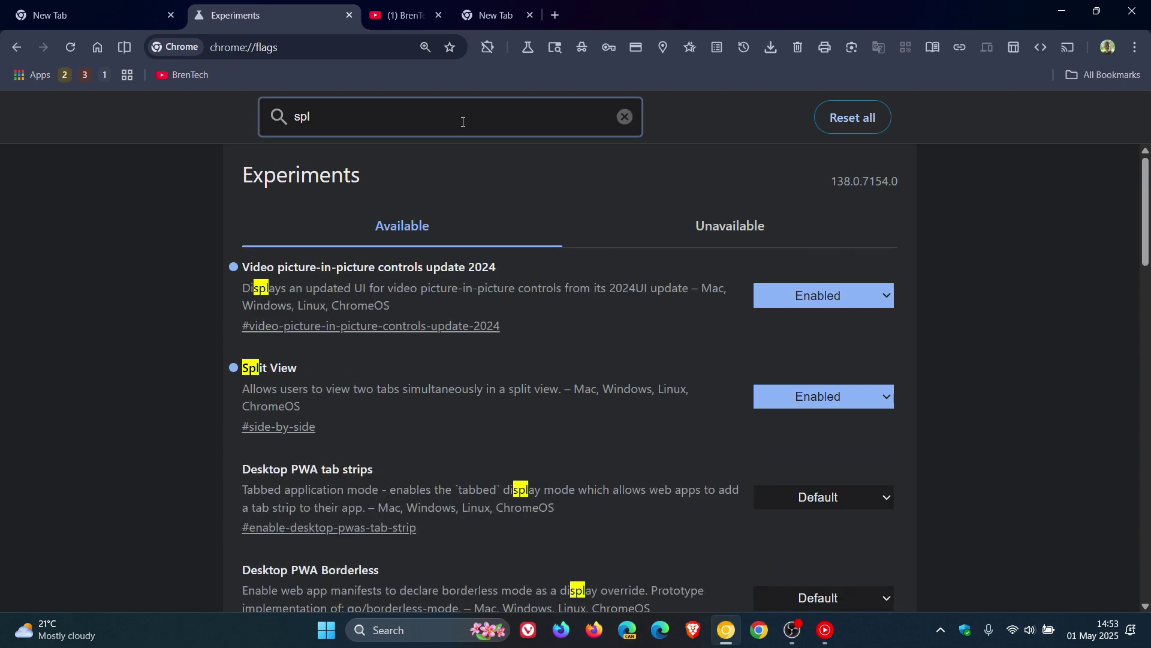
type("it")
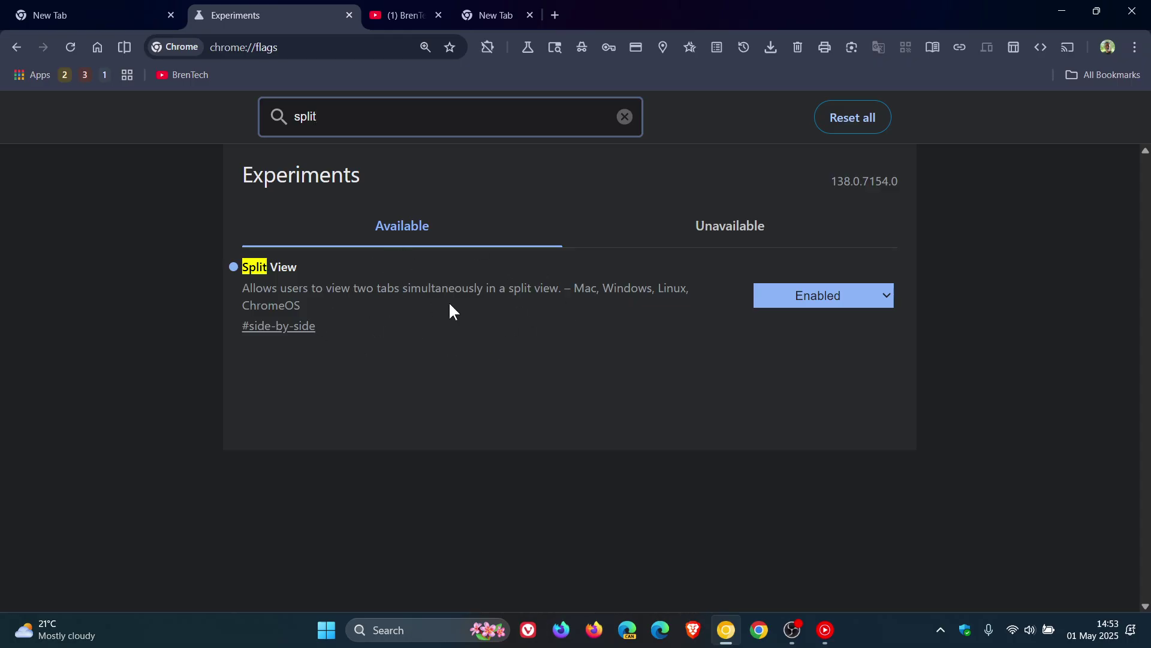
- Close the Experiments tab, the split Google New Tab and the YouTube tab, leaving one New Tab
left_click(407, 13)
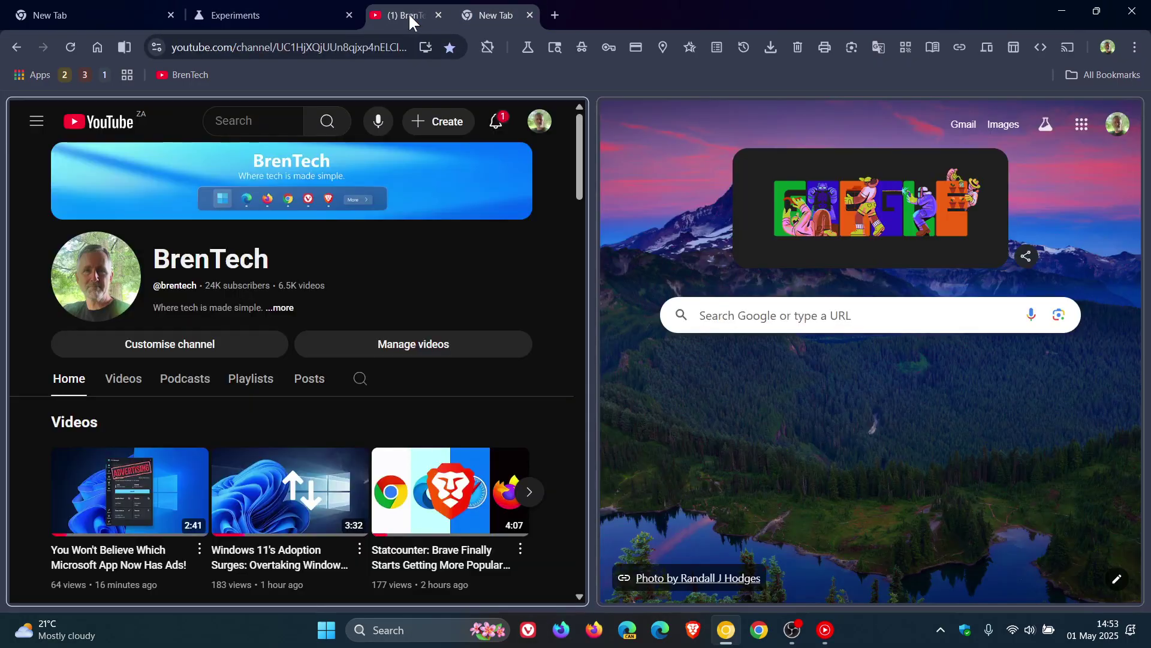
left_click(349, 16)
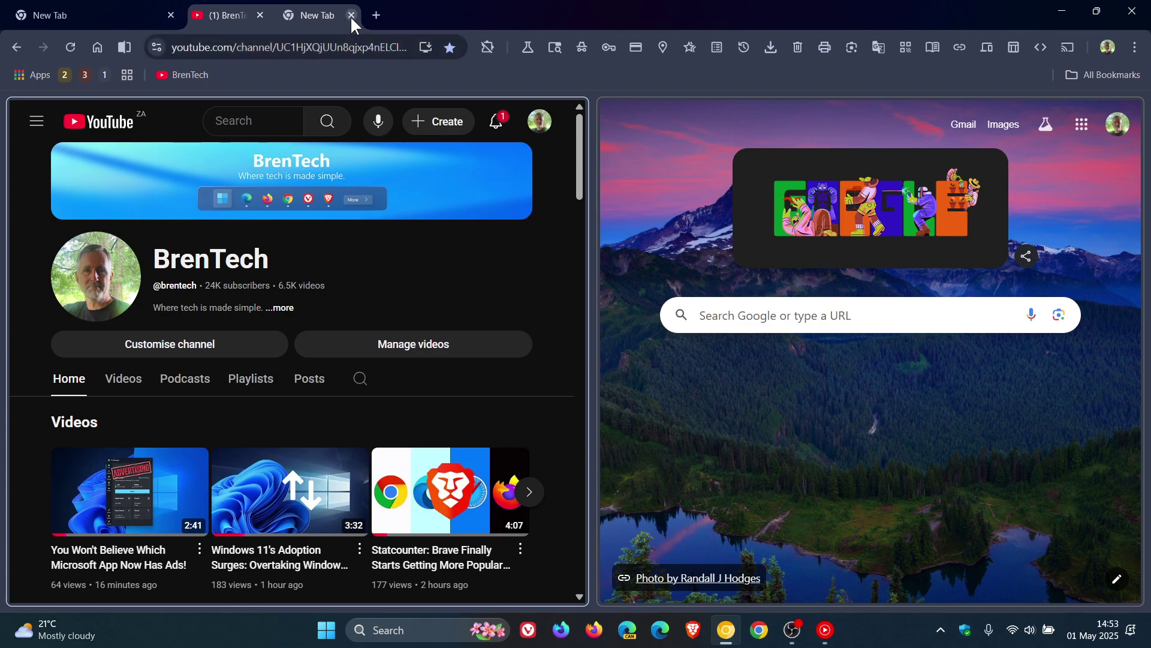
left_click(350, 15)
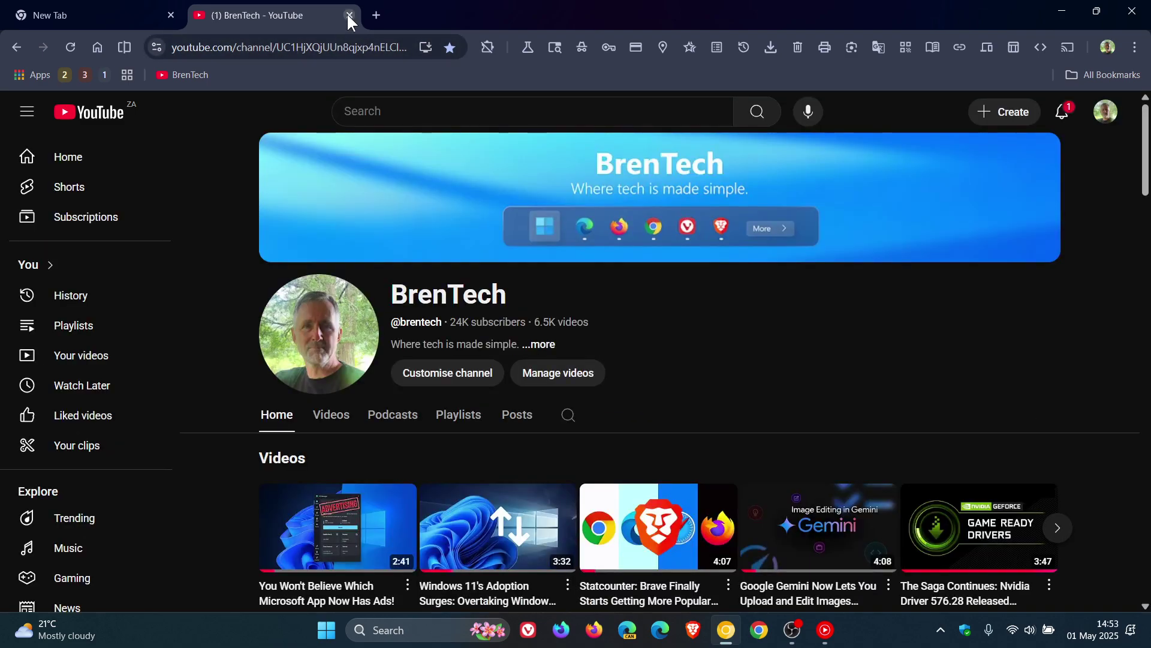
left_click(349, 16)
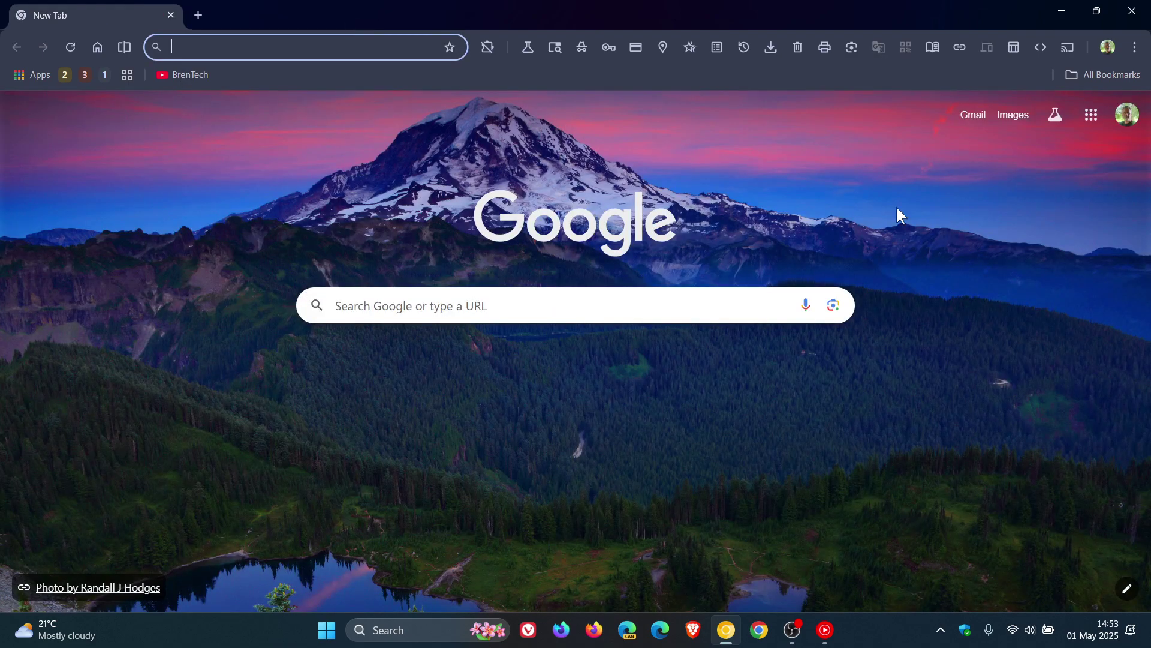